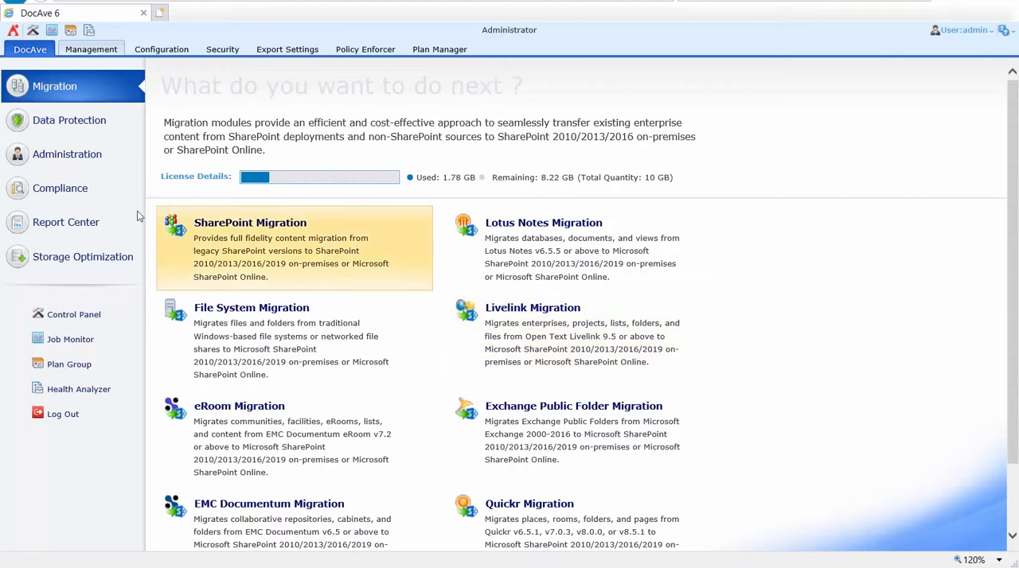
Open the Administrator module under Administration and browse both pages of containers in My Registered Sites
{"action": "left_click", "coordinate": [70, 159]}
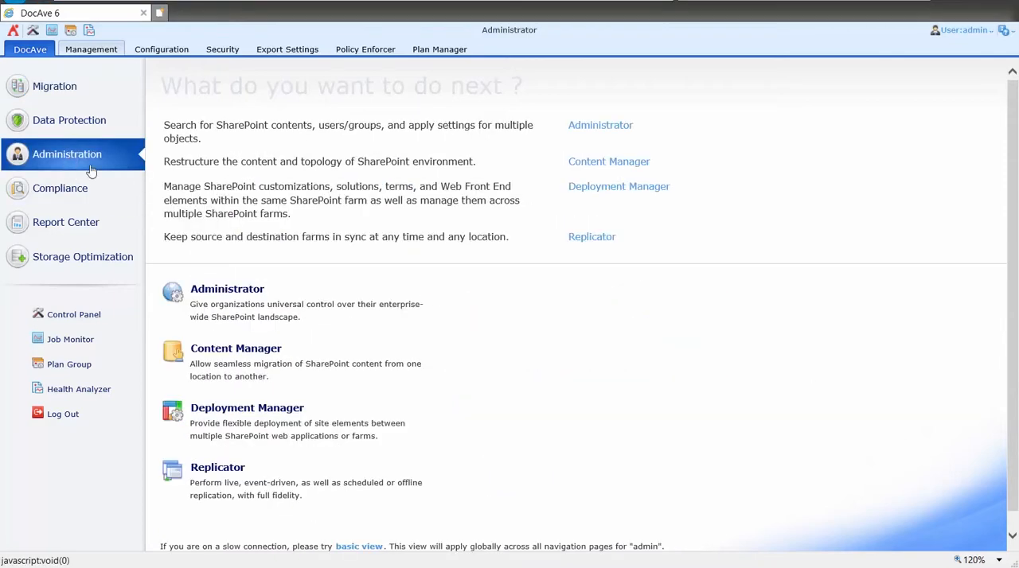
{"action": "left_click", "coordinate": [247, 297]}
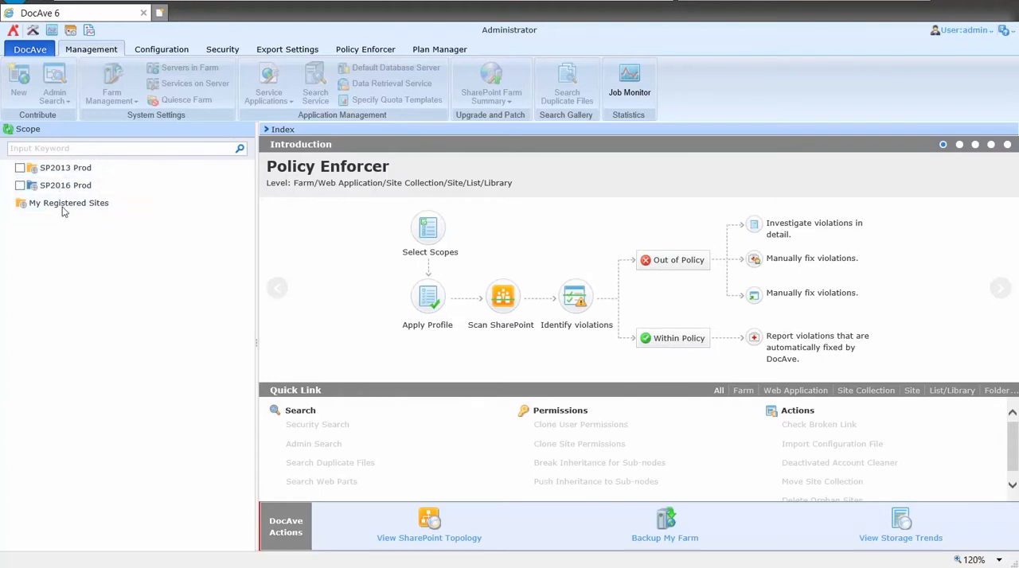
{"action": "mouse_move", "coordinate": [84, 207]}
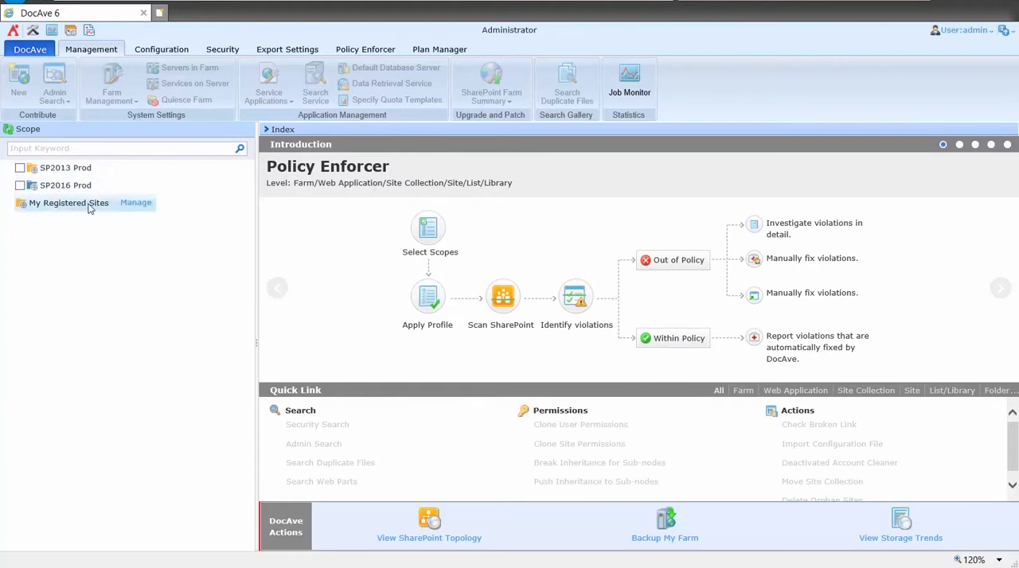
{"action": "left_click", "coordinate": [78, 207]}
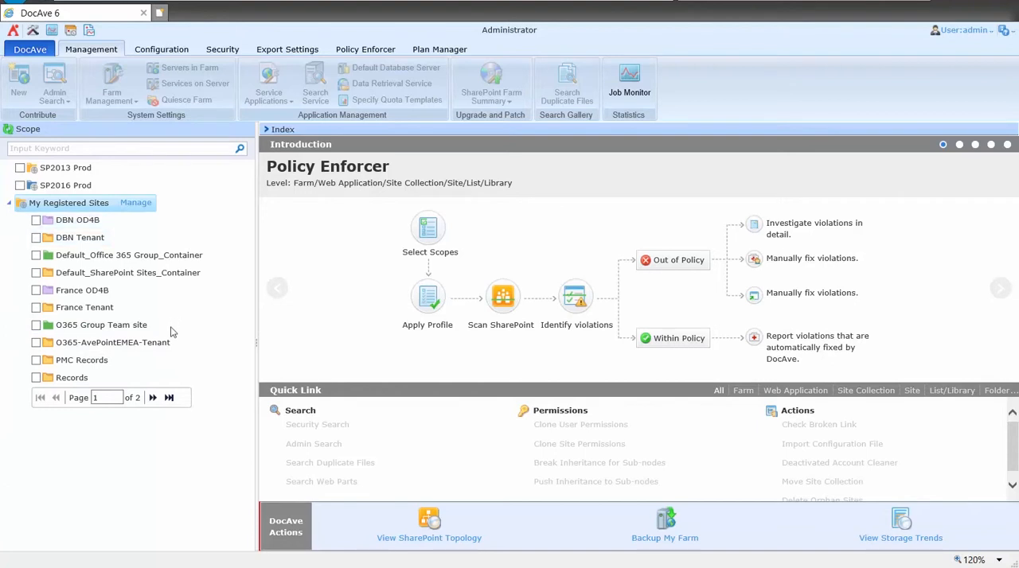
{"action": "left_click", "coordinate": [153, 403]}
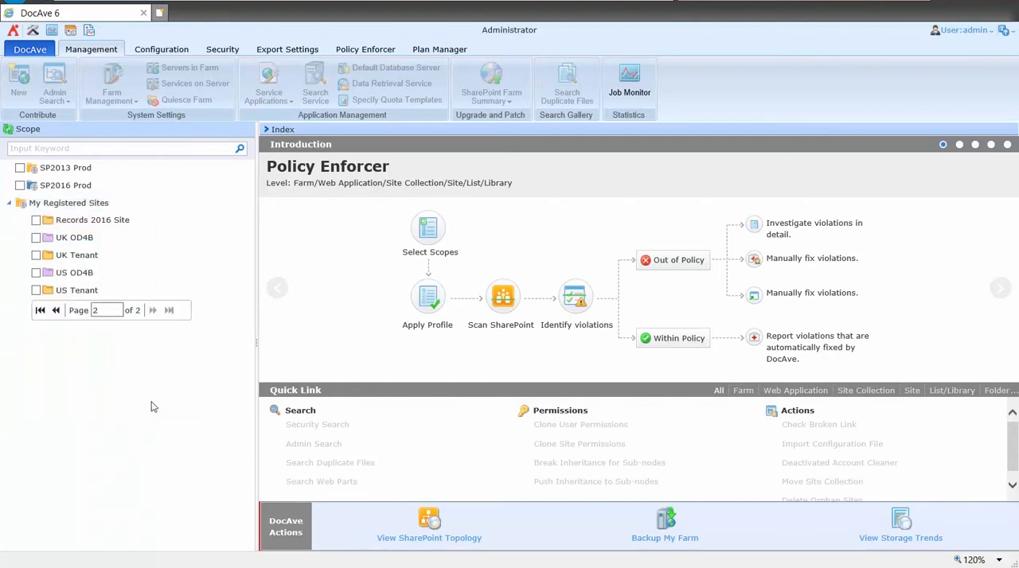
{"action": "left_click", "coordinate": [72, 186]}
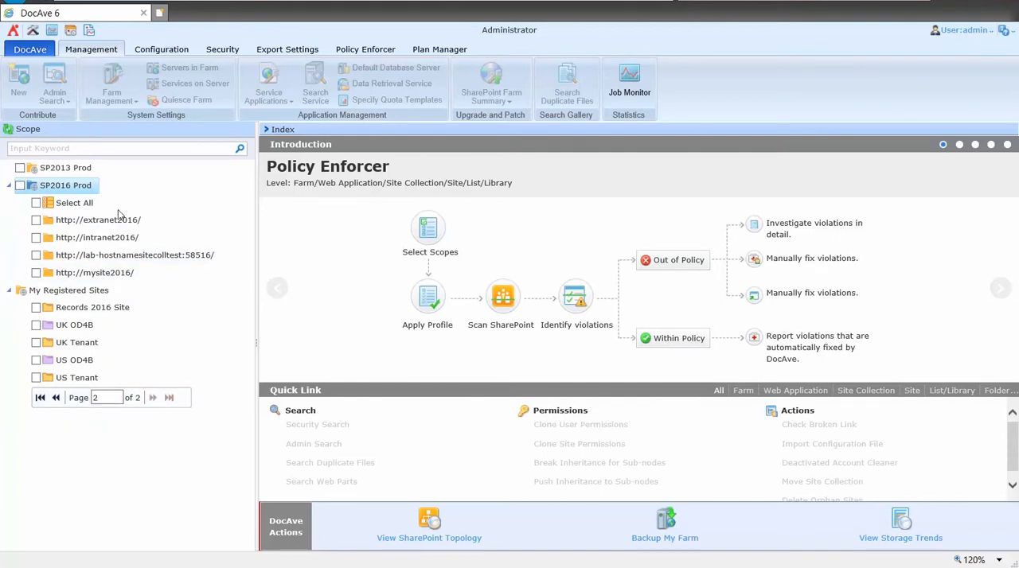
{"action": "left_click", "coordinate": [112, 242]}
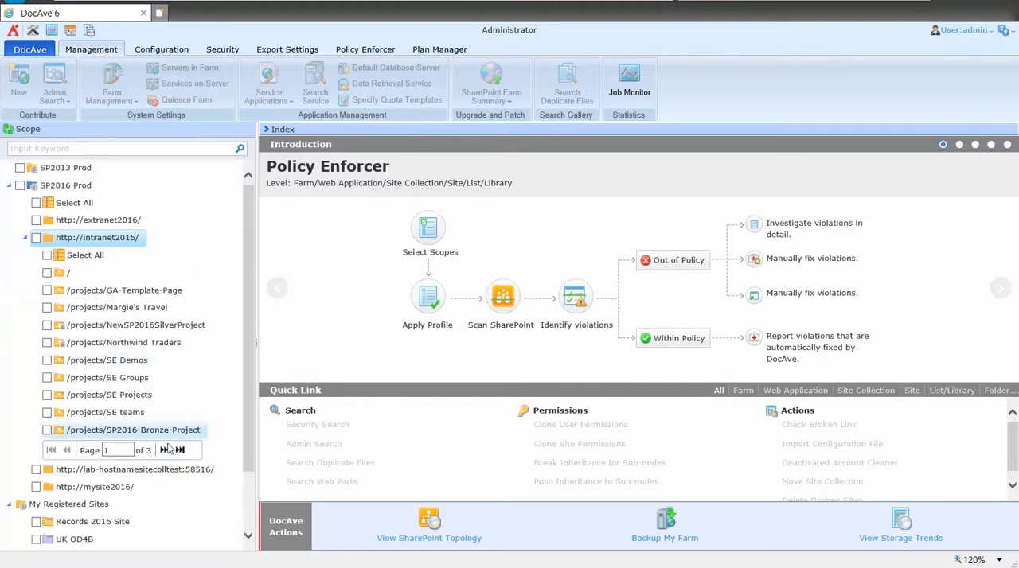
{"action": "left_click", "coordinate": [164, 450]}
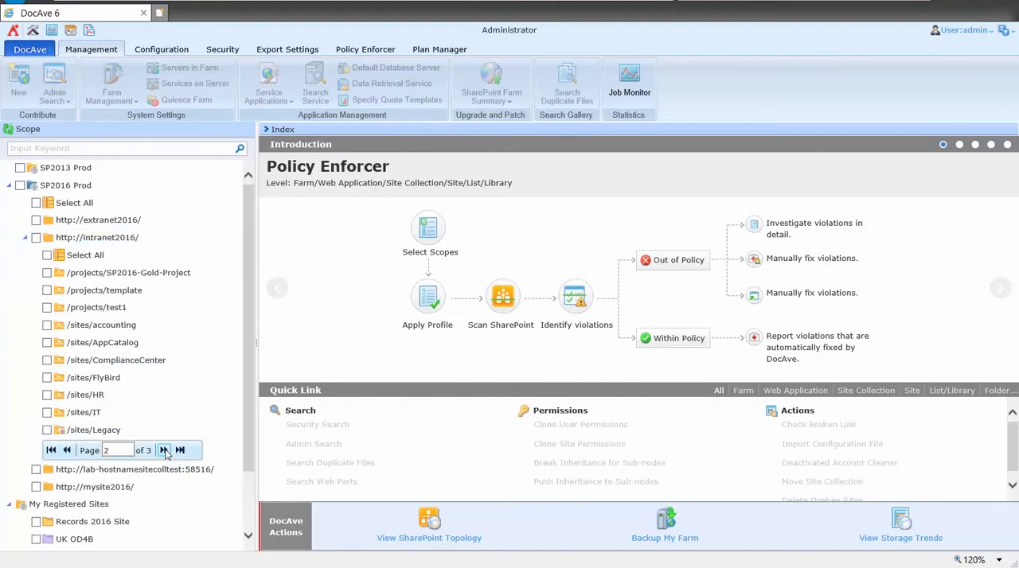
{"action": "left_click", "coordinate": [164, 451]}
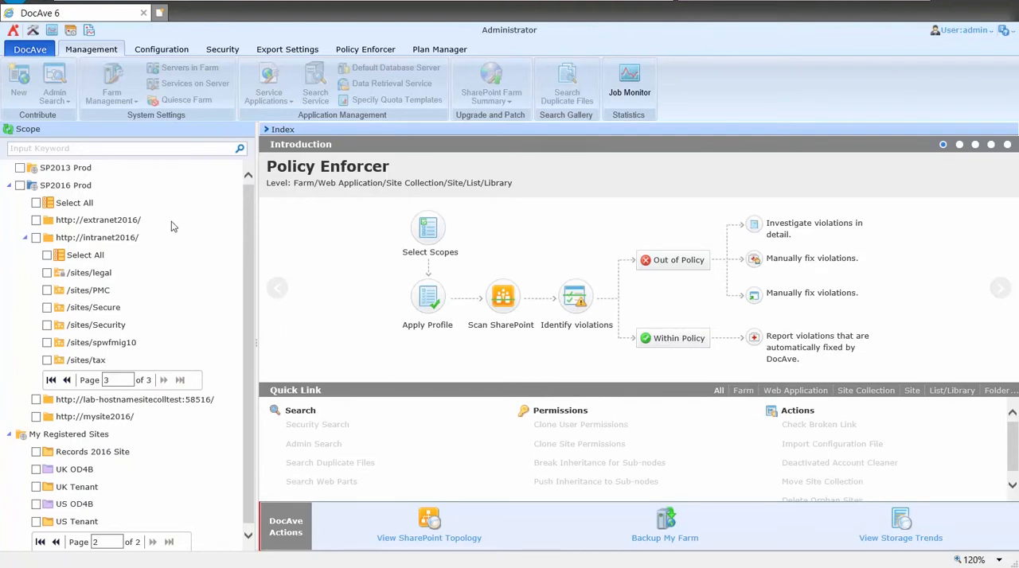
{"action": "left_click", "coordinate": [10, 187]}
{"action": "left_click", "coordinate": [10, 188]}
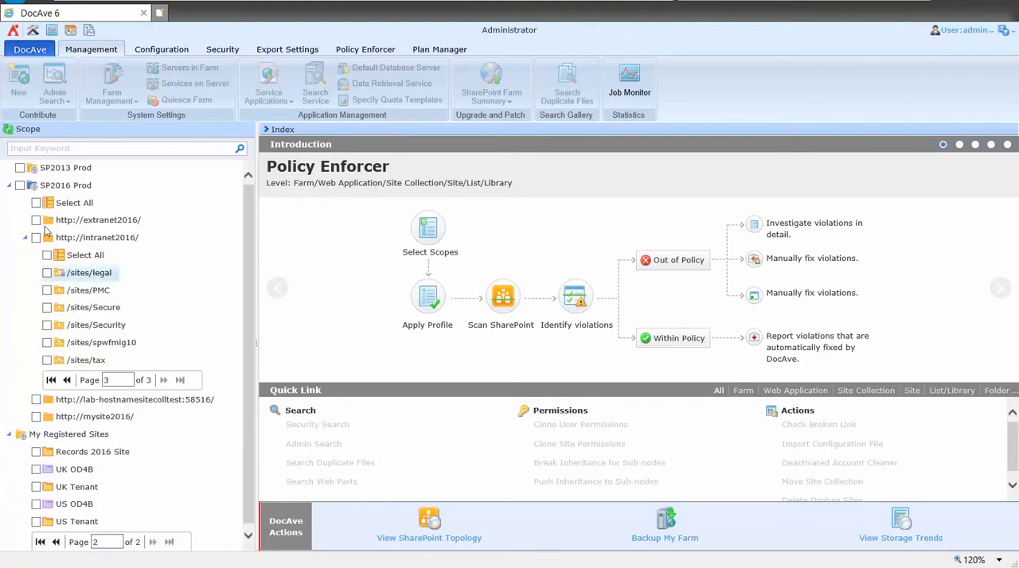
{"action": "left_click", "coordinate": [9, 186]}
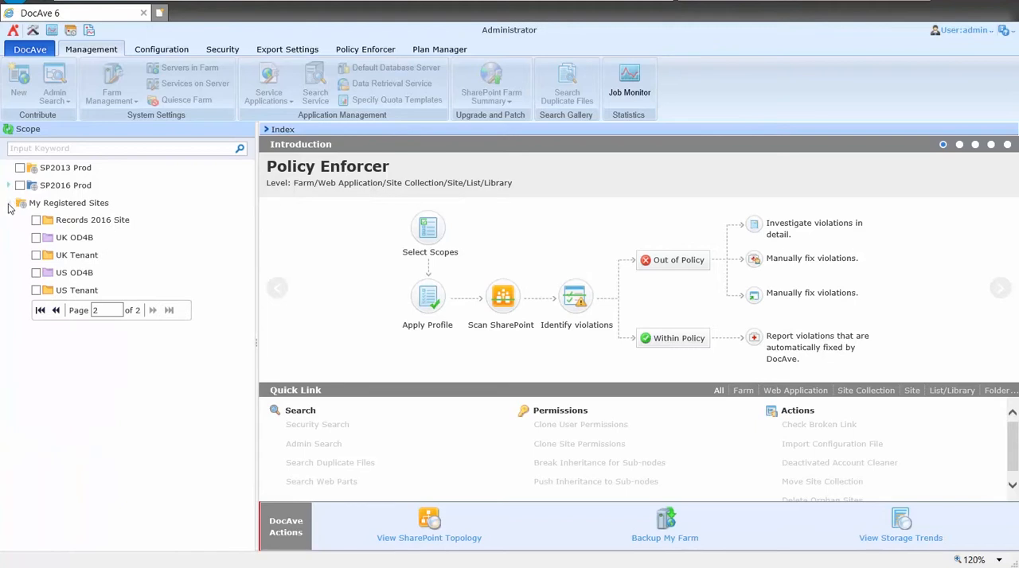
{"action": "left_click", "coordinate": [10, 203]}
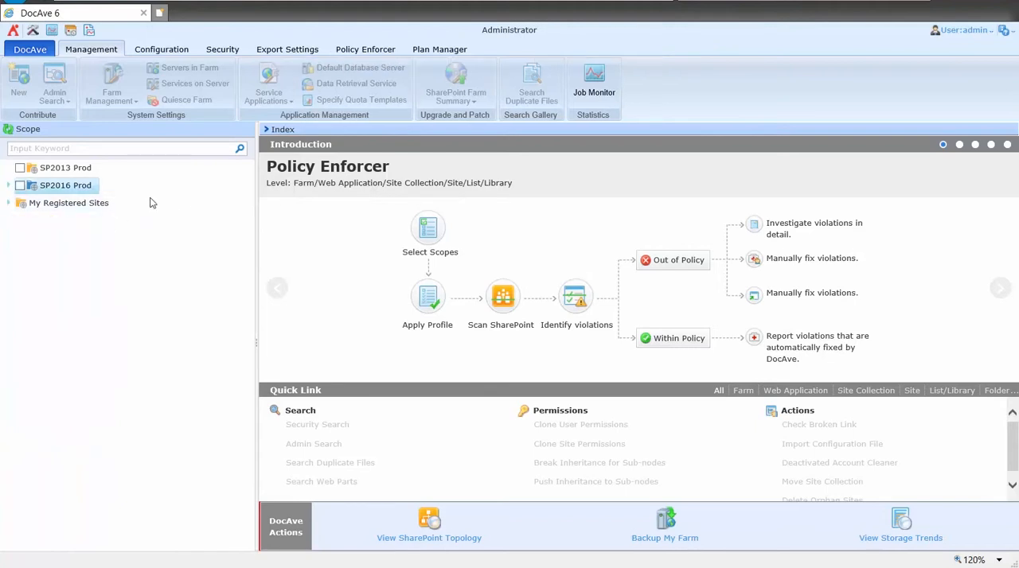
Select the SP2016 Prod farm as the scope and start a new Admin Search plan in form mode
{"action": "left_click", "coordinate": [20, 185]}
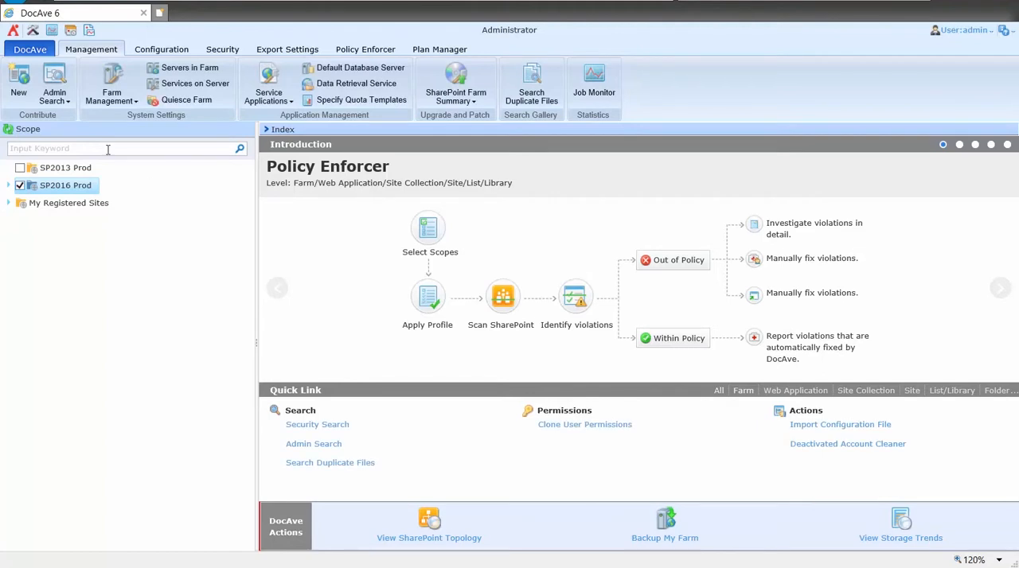
{"action": "left_click", "coordinate": [63, 103]}
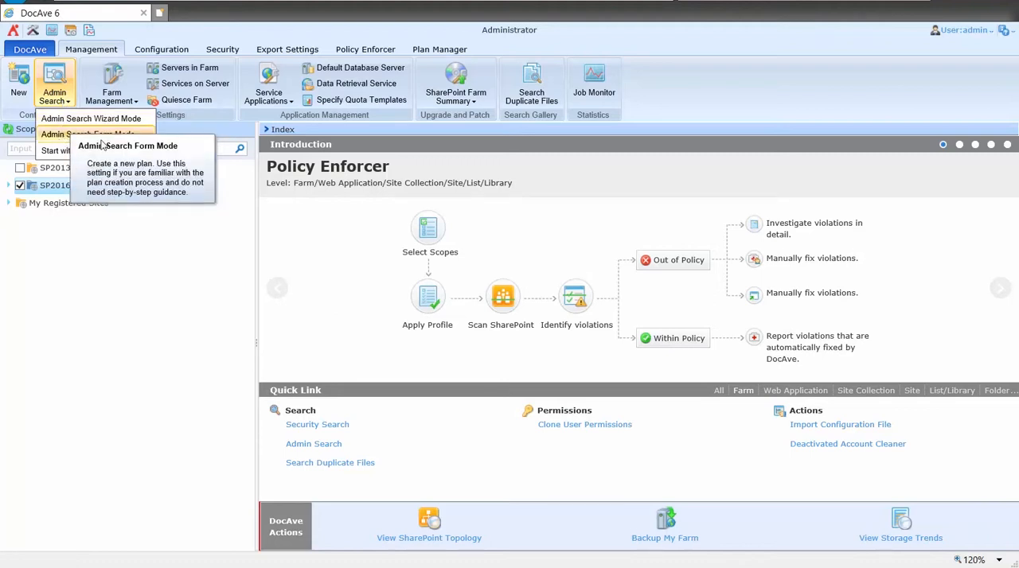
{"action": "left_click", "coordinate": [125, 137]}
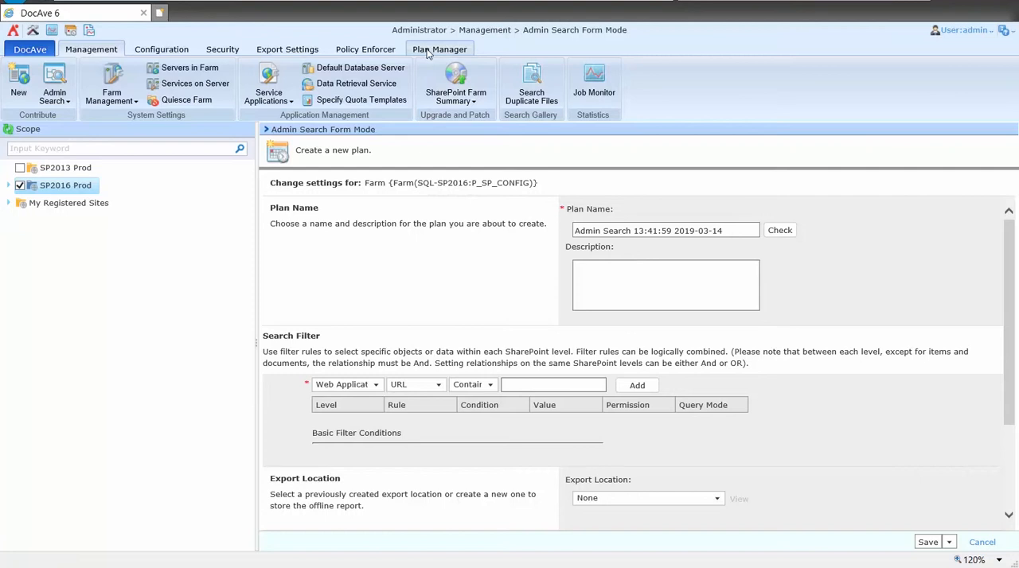
Name the plan "Find Project SCs" and describe it as "Locate Project Site Collections in the SP 2016 farm"
{"action": "triple_click", "coordinate": [665, 231]}
{"action": "type", "text": "Find Project SCs"}
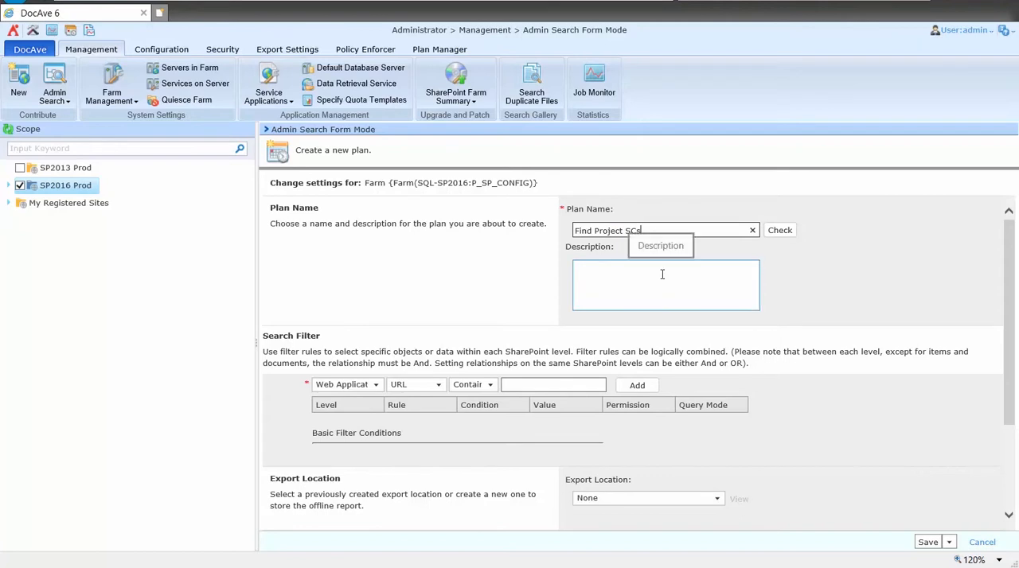
{"action": "left_click", "coordinate": [662, 273]}
{"action": "type", "text": "Locate Project Site Collections in the SP 2016 farm"}
Add a search filter rule at Site Collection level for URLs that contain "Projects"
{"action": "scroll", "coordinate": [803, 342], "scroll_direction": "down", "scroll_amount": 1}
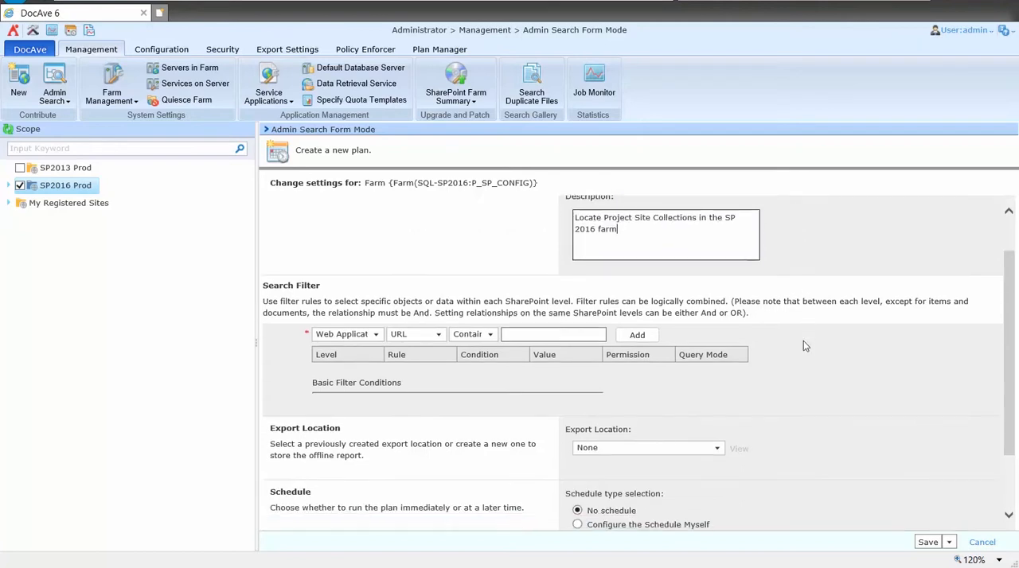
{"action": "left_click", "coordinate": [379, 335]}
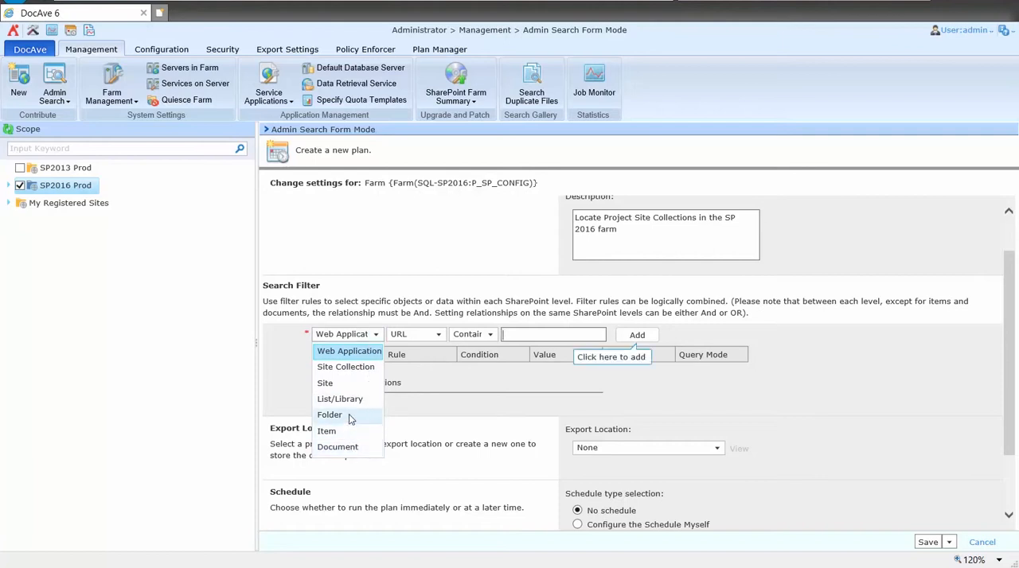
{"action": "left_click", "coordinate": [346, 367]}
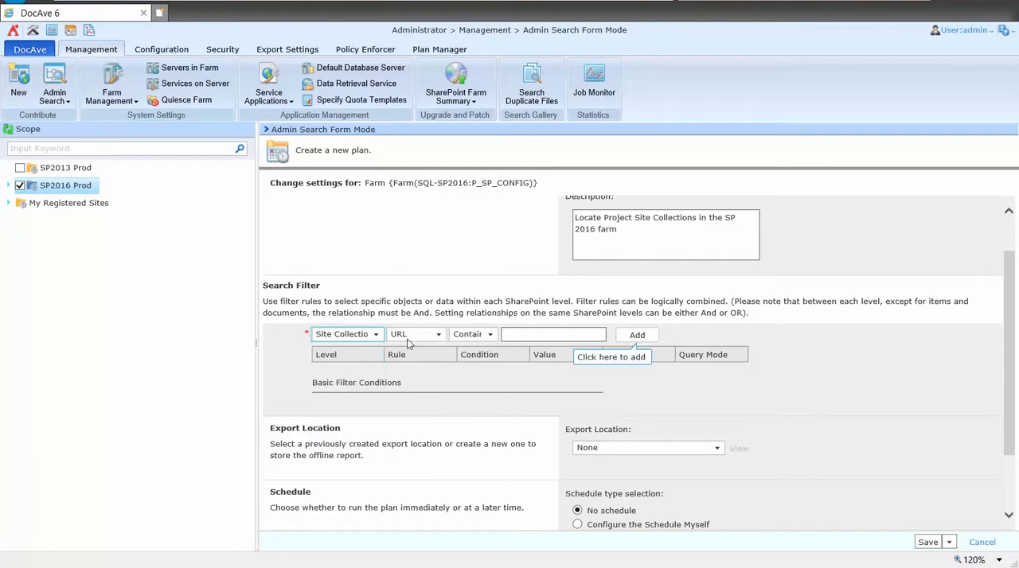
{"action": "left_click", "coordinate": [536, 335]}
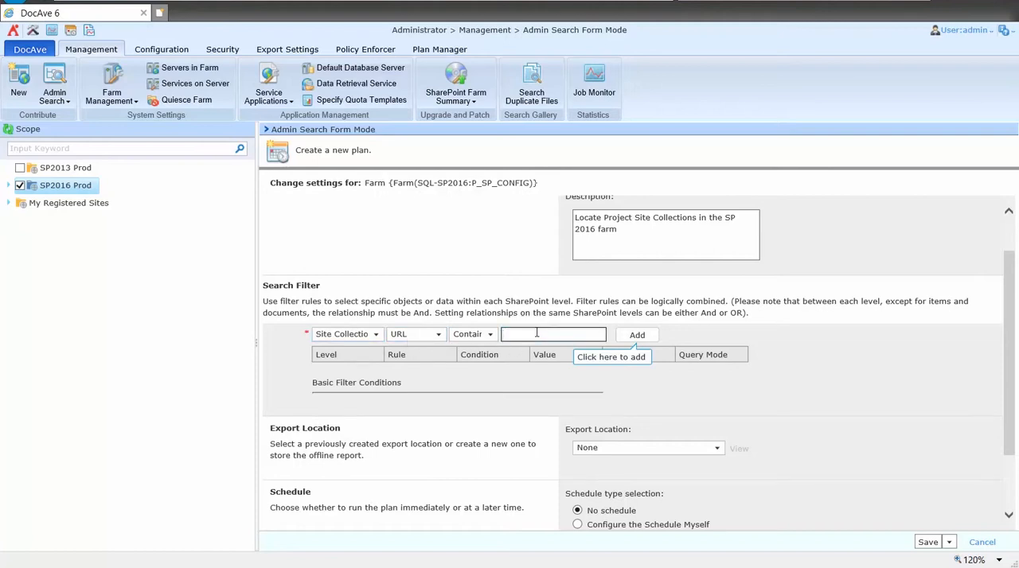
{"action": "type", "text": "Projects"}
{"action": "left_click", "coordinate": [637, 335]}
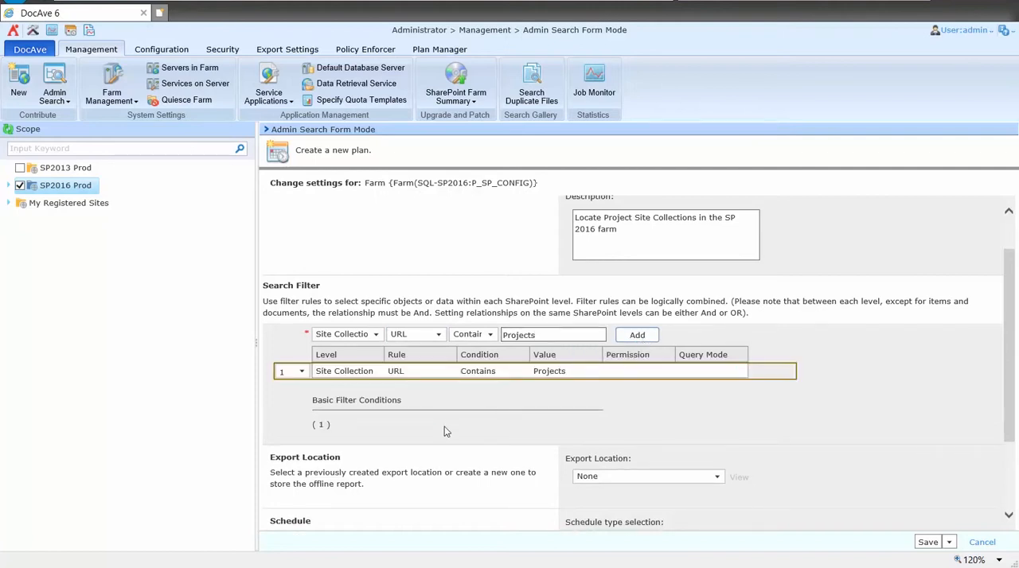
Review the options offered for the plan's filter level, export location and notification profile
{"action": "left_click", "coordinate": [376, 336]}
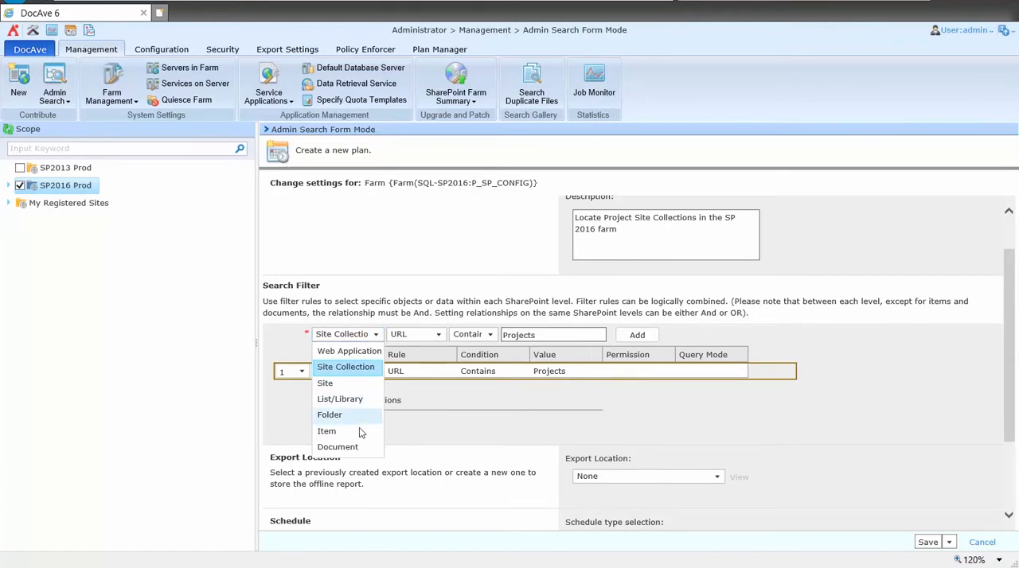
{"action": "left_click", "coordinate": [441, 396]}
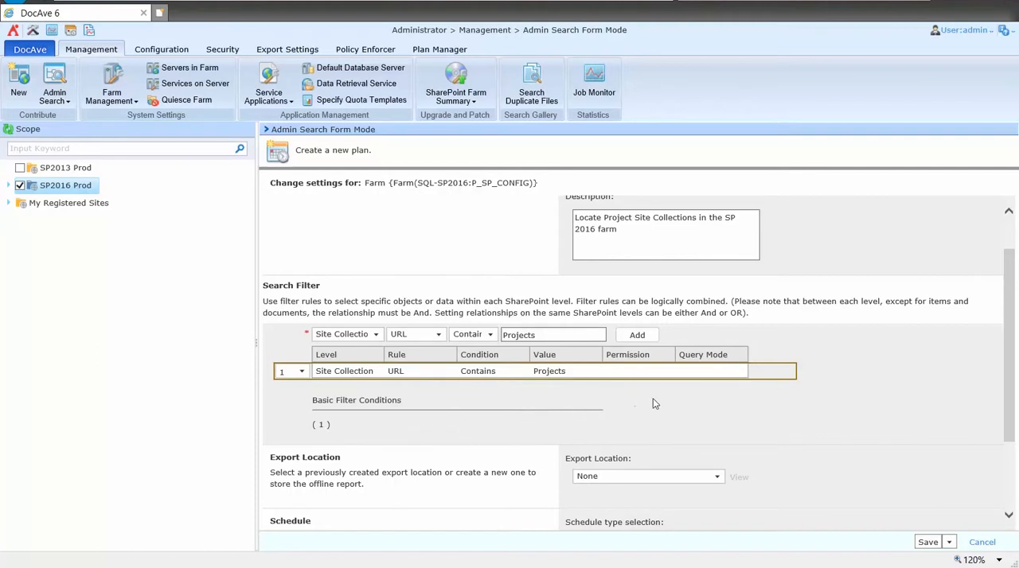
{"action": "scroll", "coordinate": [825, 394], "scroll_direction": "down", "scroll_amount": 3}
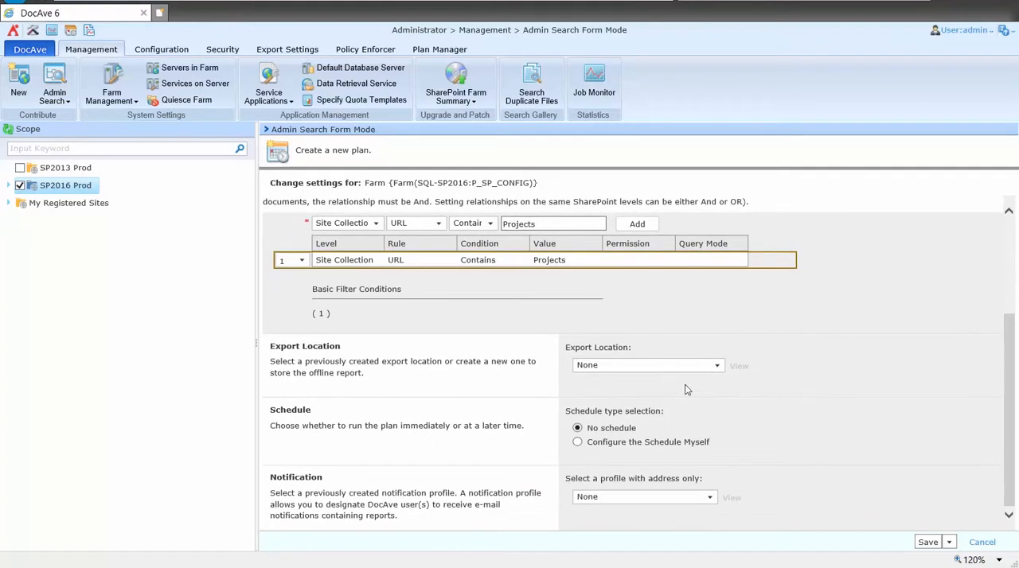
{"action": "left_click", "coordinate": [647, 366]}
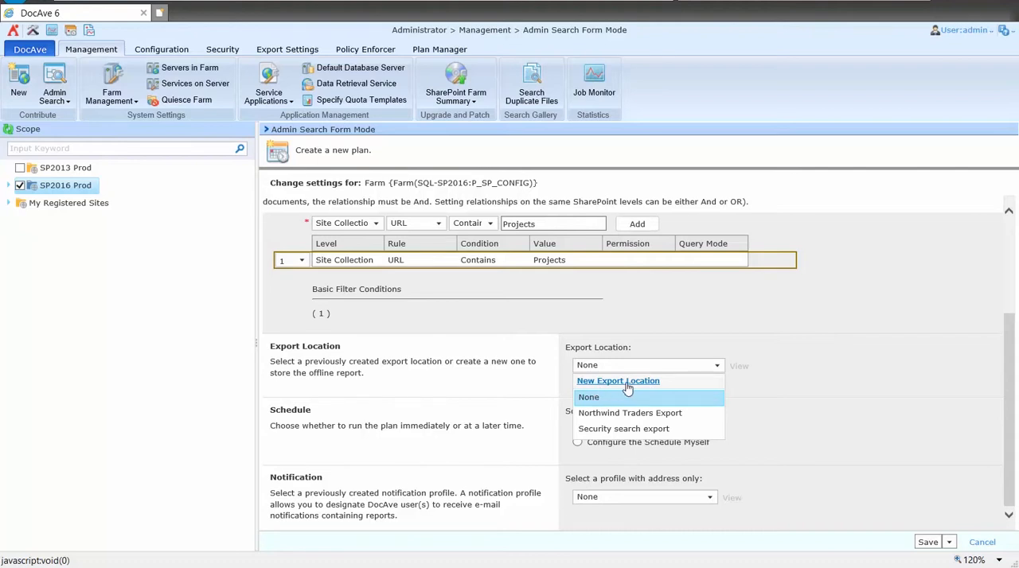
{"action": "left_click", "coordinate": [760, 379]}
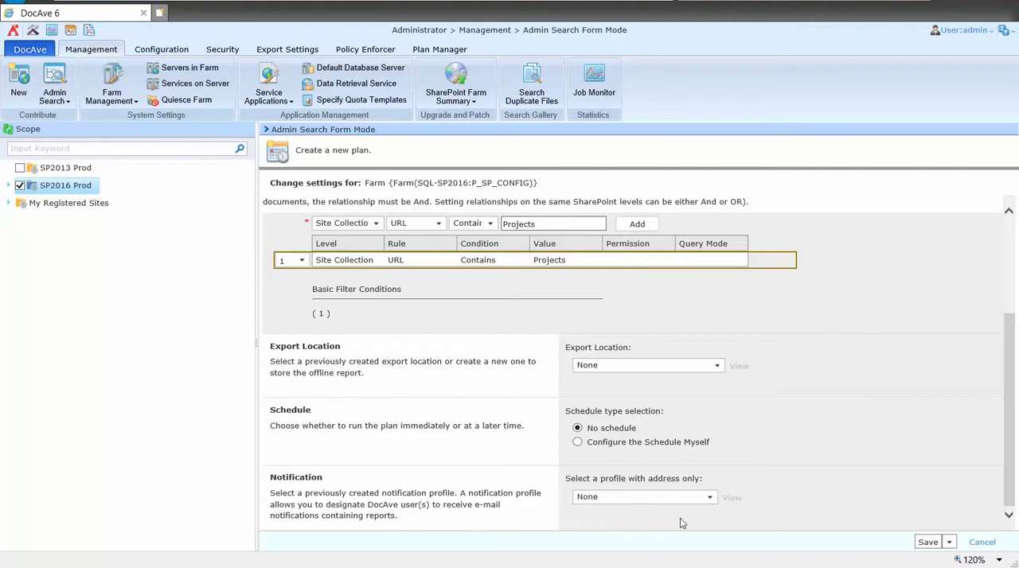
{"action": "left_click", "coordinate": [647, 502]}
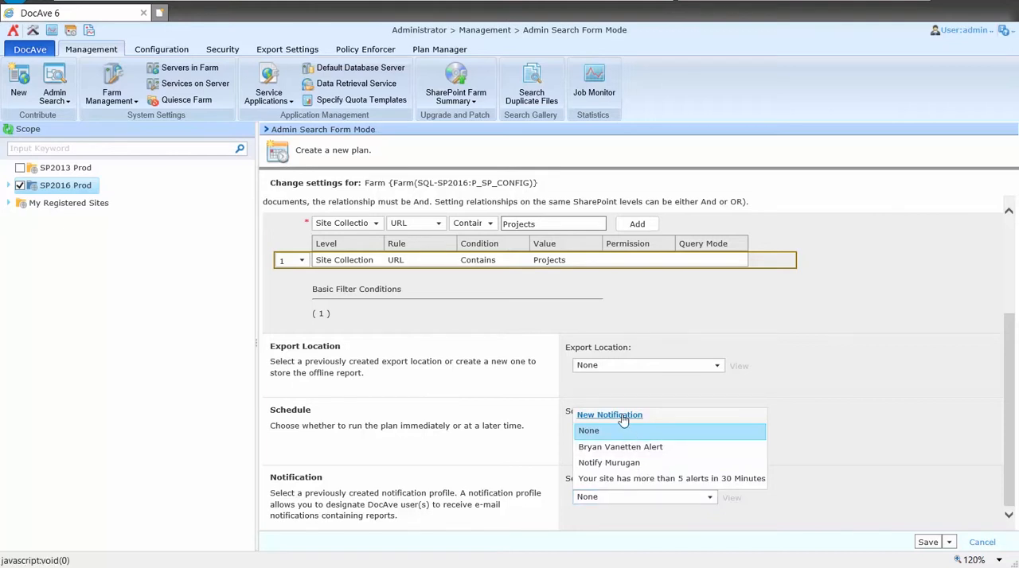
{"action": "left_click", "coordinate": [688, 423]}
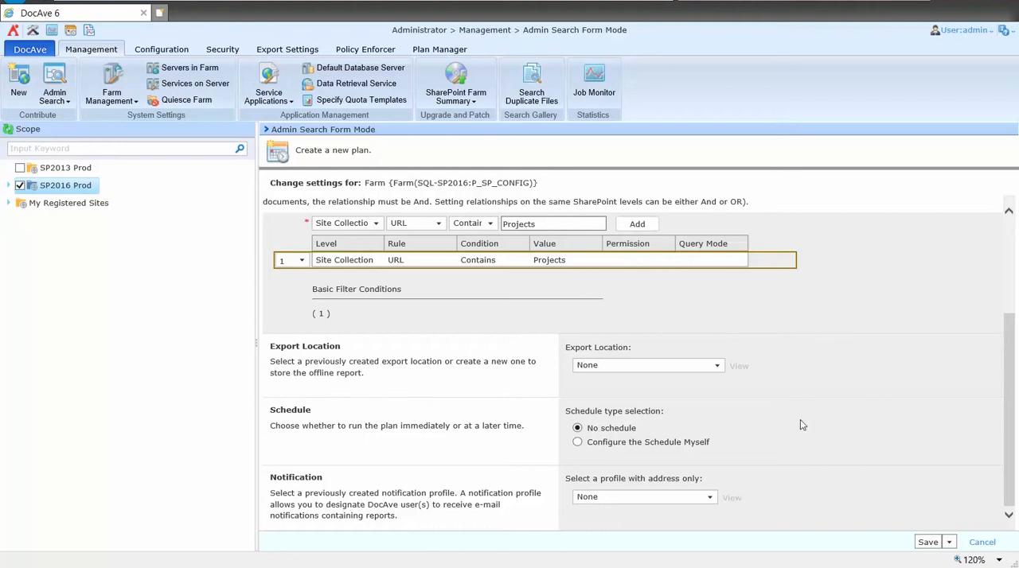
Save the plan and run it immediately, and select Find Project SCs in the Plan Manager
{"action": "left_click", "coordinate": [948, 541]}
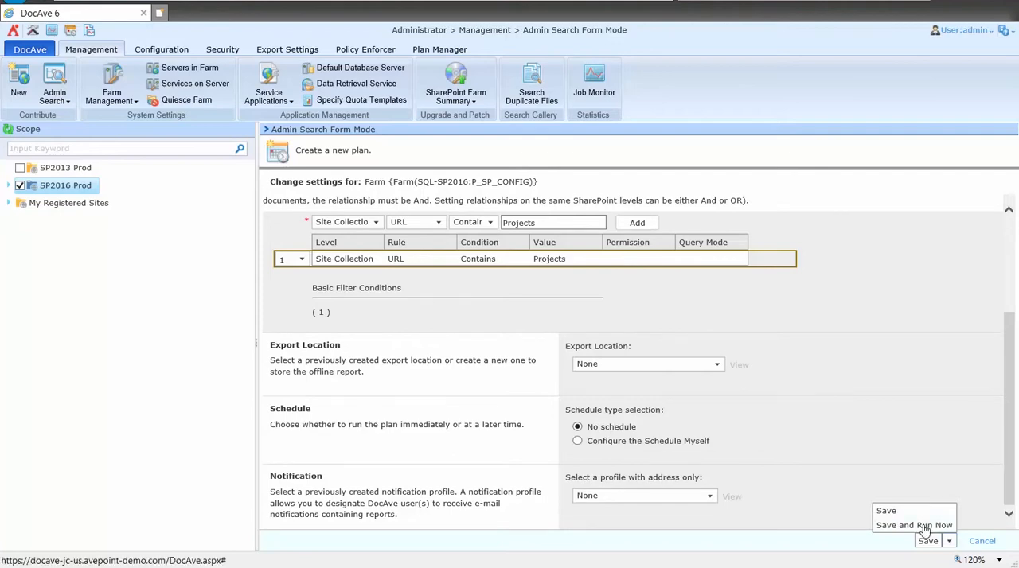
{"action": "left_click", "coordinate": [924, 526]}
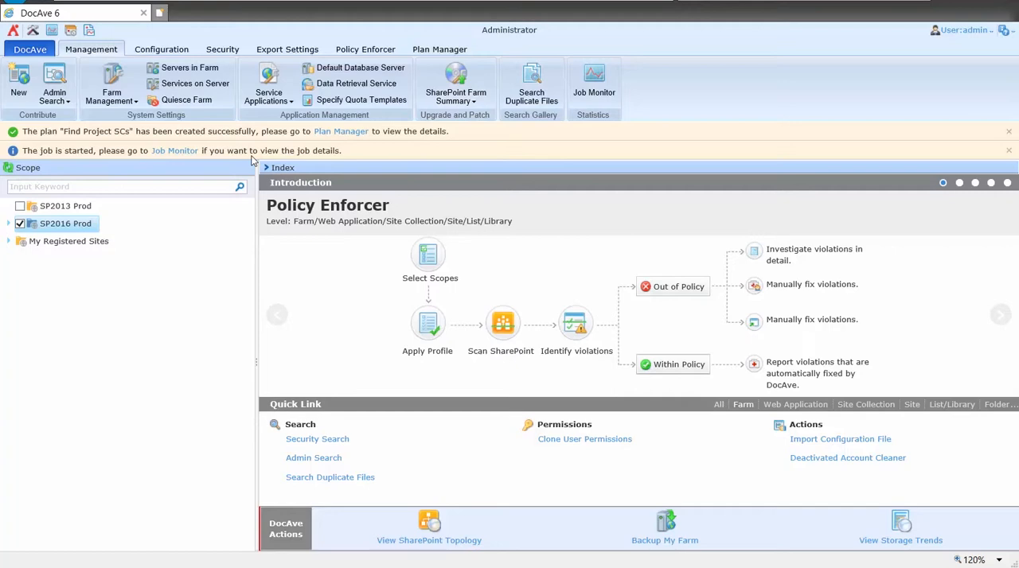
{"action": "left_click", "coordinate": [428, 50]}
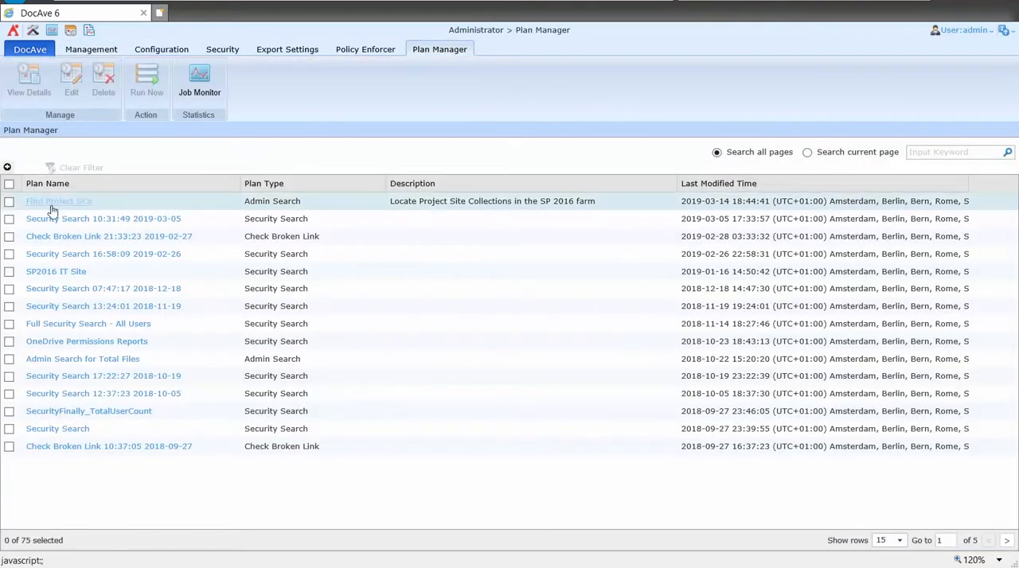
{"action": "left_click", "coordinate": [8, 201]}
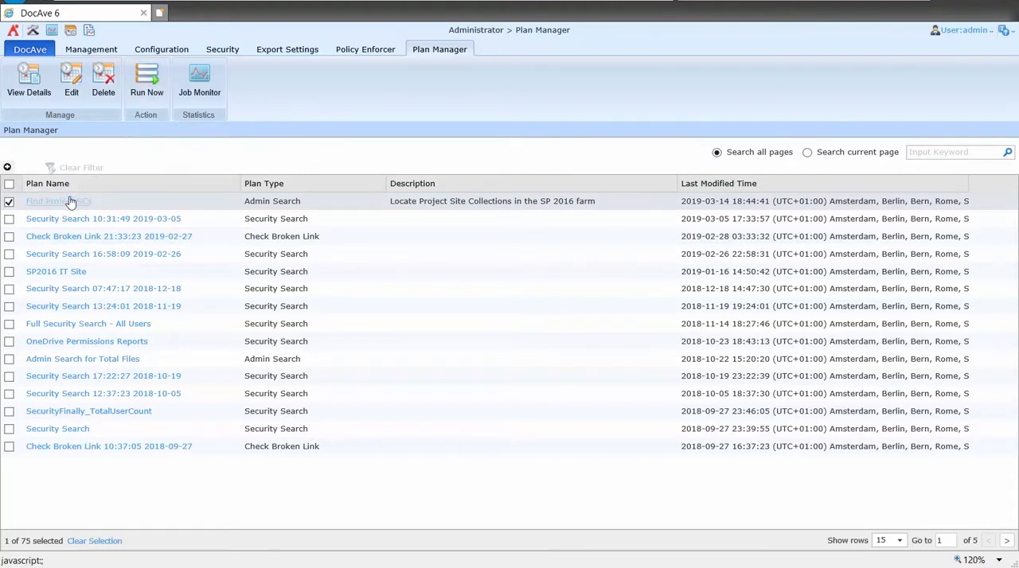
Open the search result of the Find Project SCs job from the Job Monitor
{"action": "left_click", "coordinate": [208, 88]}
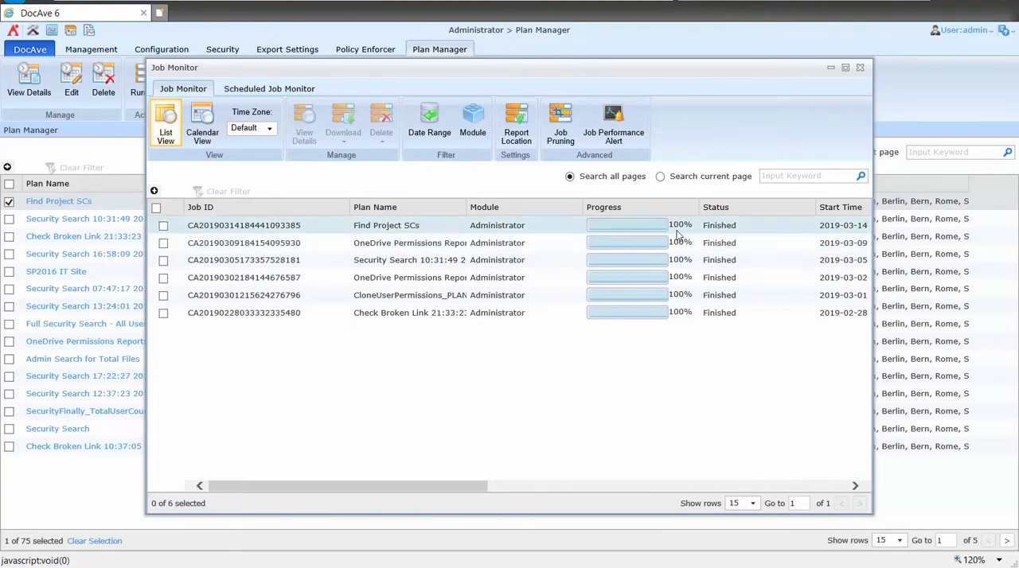
{"action": "left_click", "coordinate": [163, 226]}
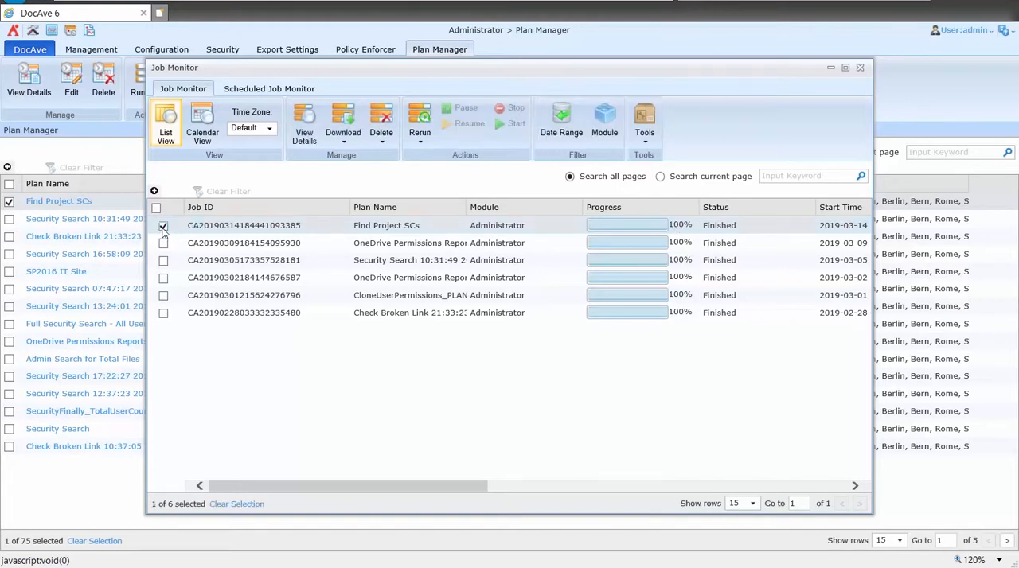
{"action": "left_click", "coordinate": [649, 146]}
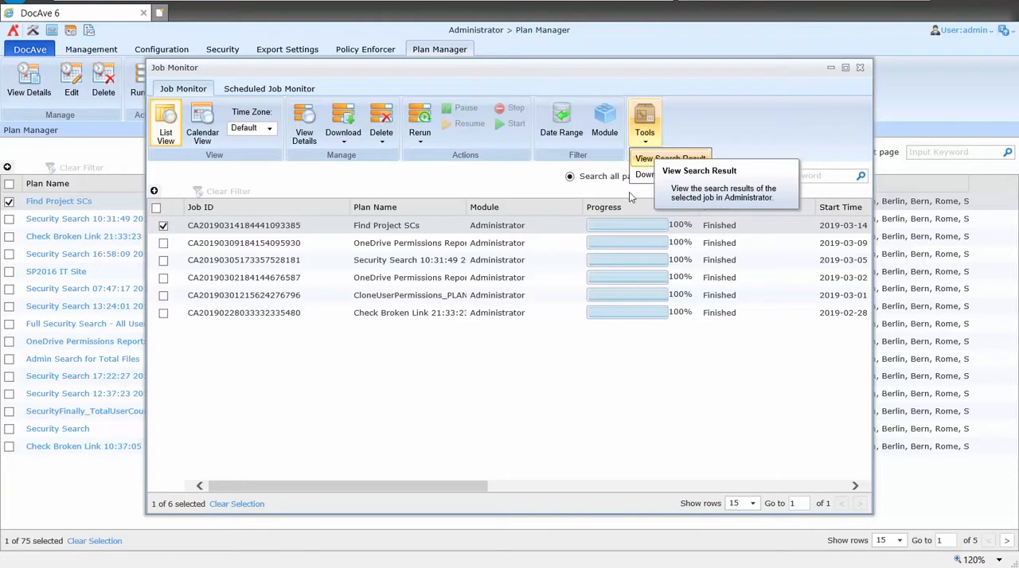
{"action": "left_click", "coordinate": [670, 159]}
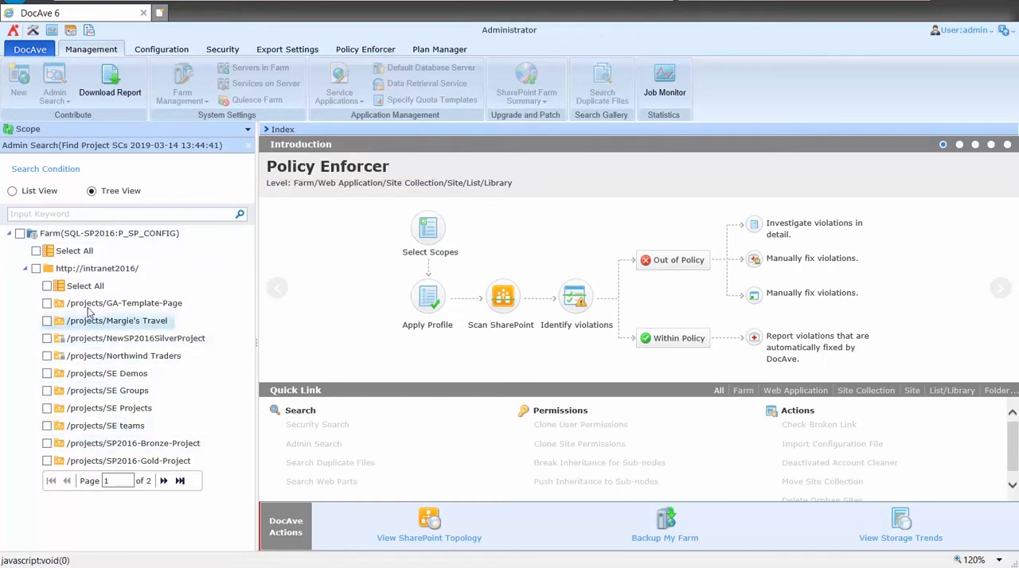
{"action": "left_click", "coordinate": [163, 481]}
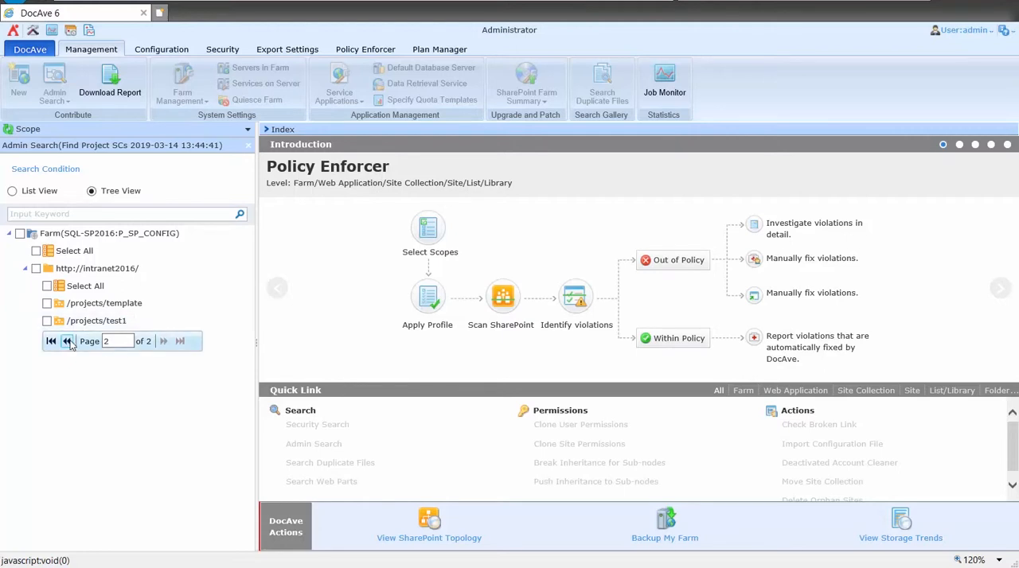
{"action": "left_click", "coordinate": [68, 342]}
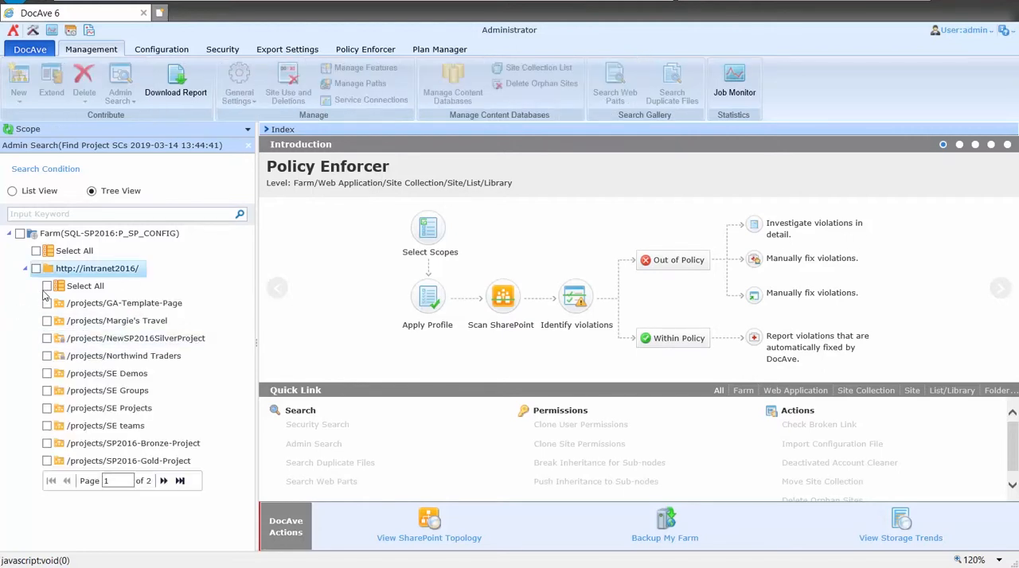
{"action": "left_click", "coordinate": [47, 287]}
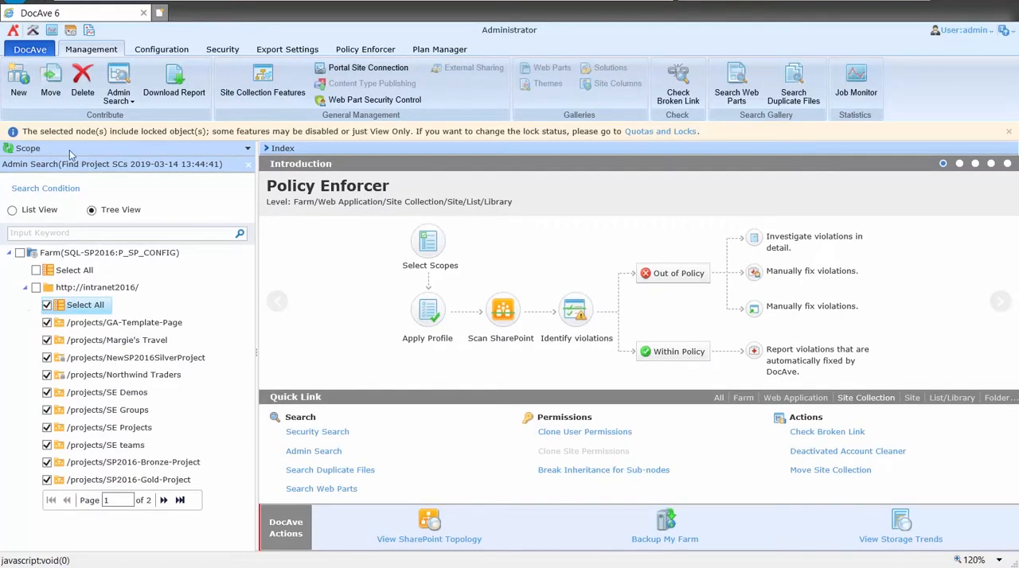
Open Site Collection Features for the selected site collections and look through the list of available features
{"action": "left_click", "coordinate": [277, 101]}
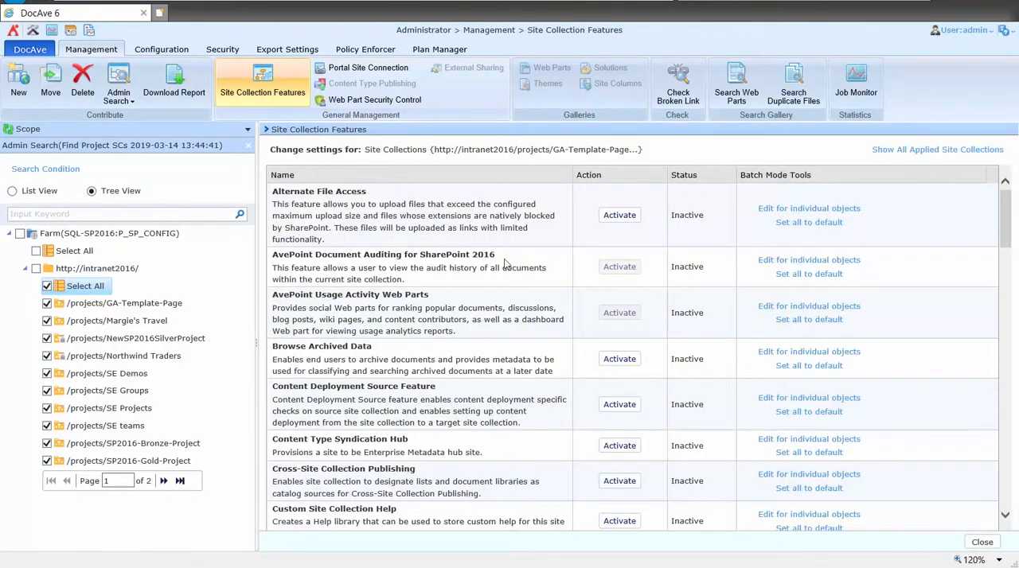
{"action": "scroll", "coordinate": [569, 341], "scroll_direction": "down", "scroll_amount": 10}
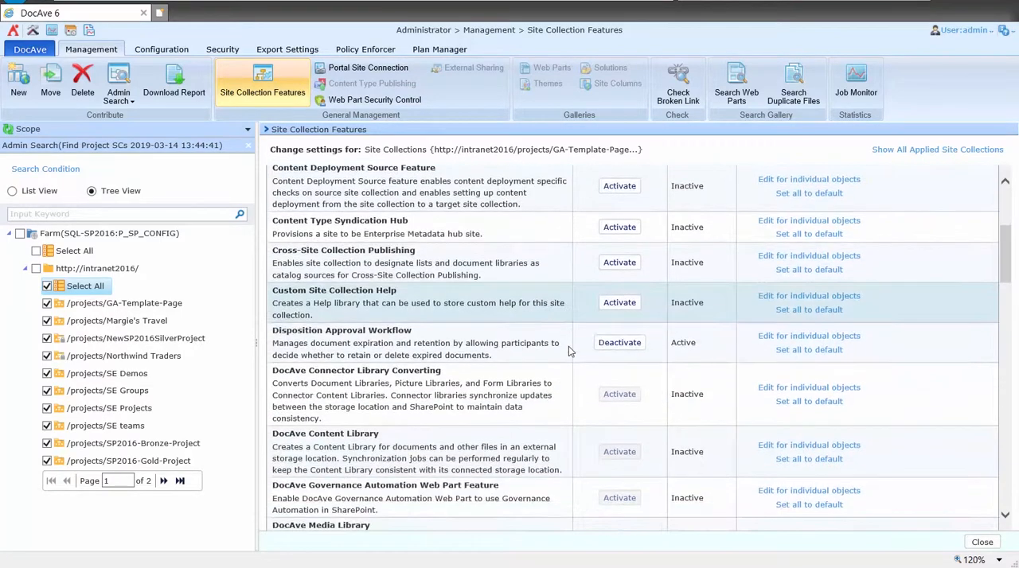
{"action": "scroll", "coordinate": [541, 358], "scroll_direction": "down", "scroll_amount": 5}
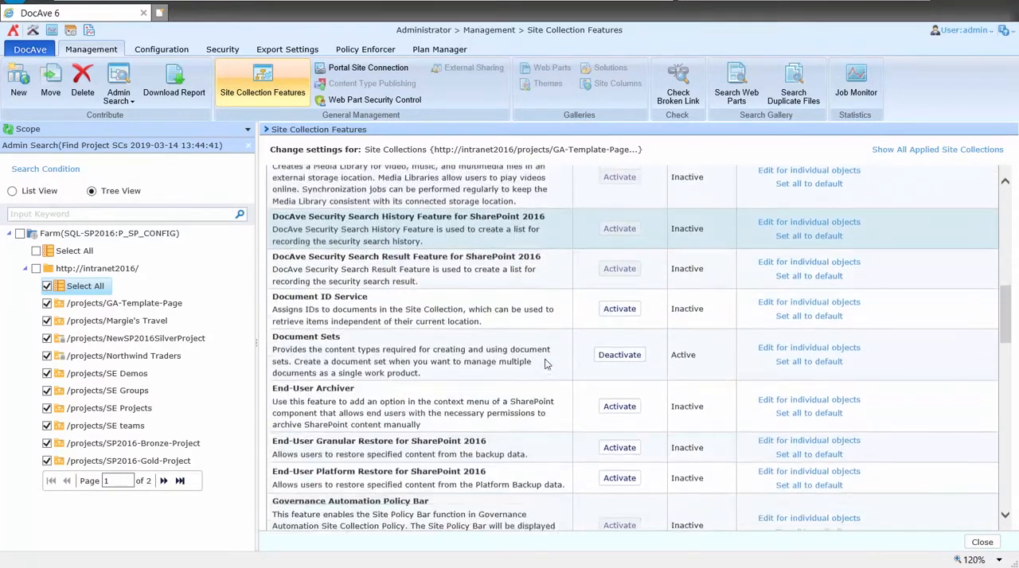